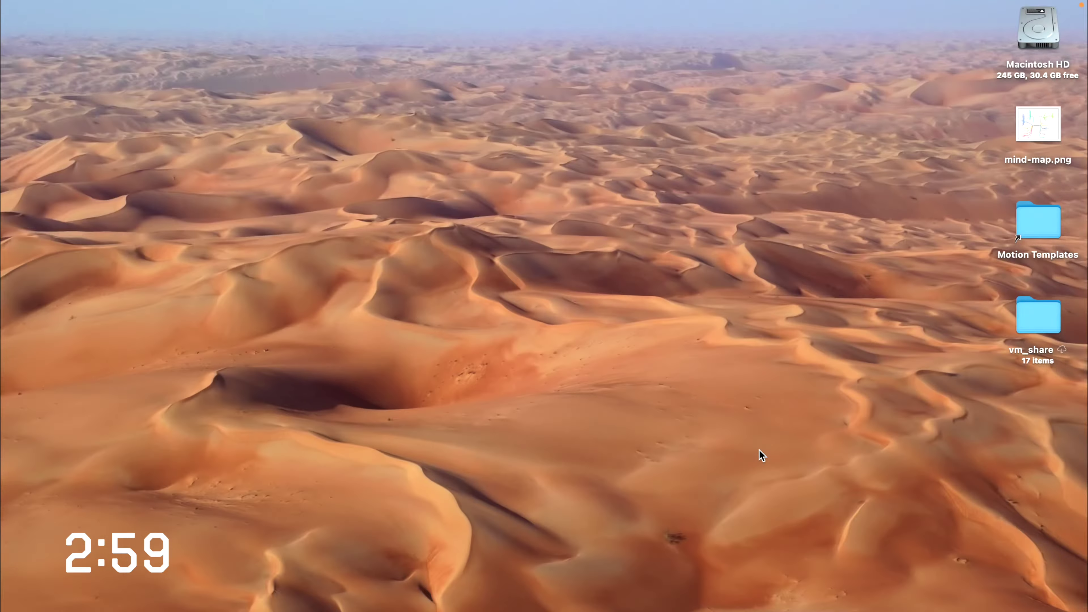
Step: Bring Safari, showing the Google home page, to the front
{"action": "key", "text": "super+Tab"}
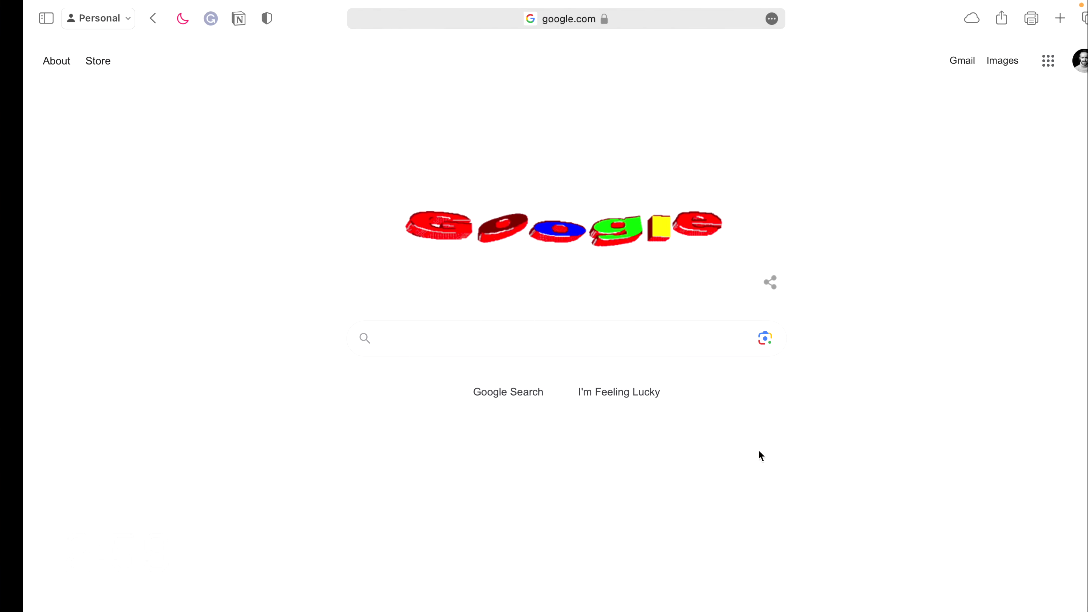
Step: Search Google for 'dangerzone rocks'
{"action": "left_click", "coordinate": [583, 345]}
{"action": "type", "text": "dangerzone rocks"}
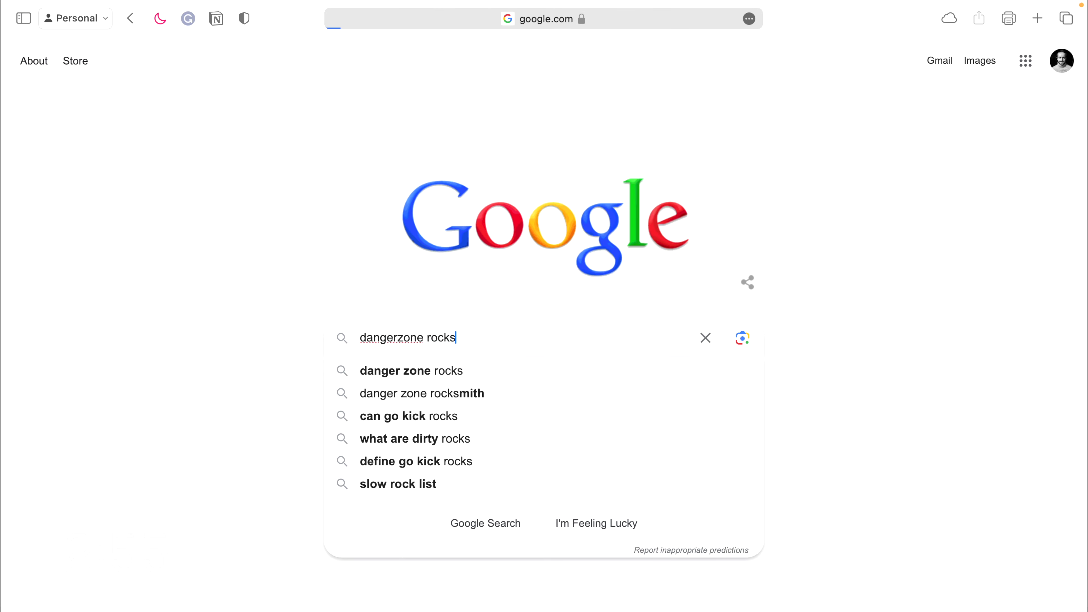
{"action": "key", "text": "Return"}
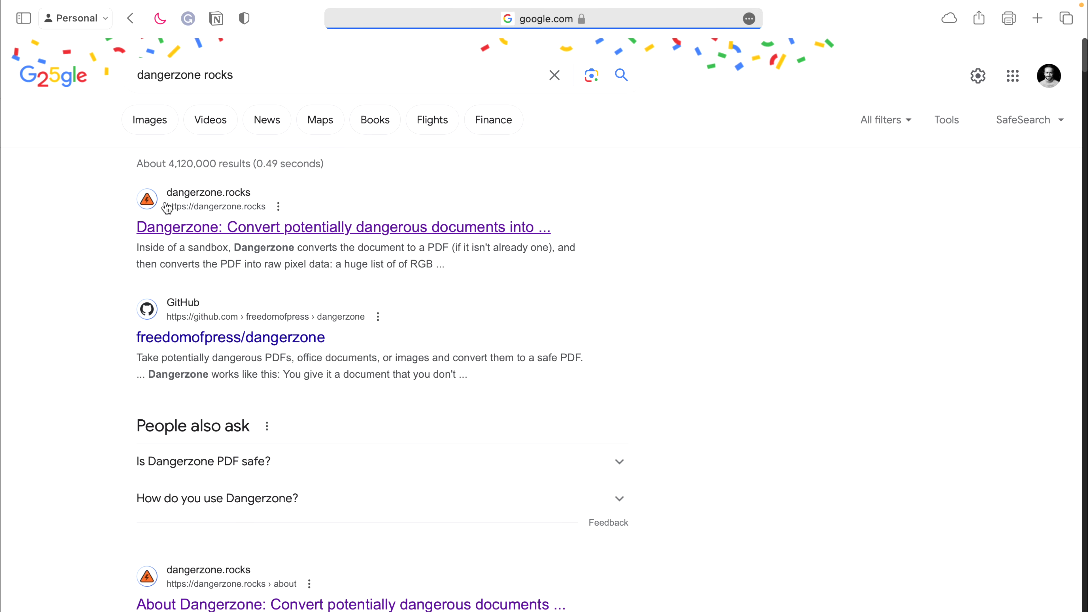
Step: Open dangerzone.rocks in a new tab and go to its Download Dangerzone 0.4.2 section
{"action": "left_click", "coordinate": [216, 230]}
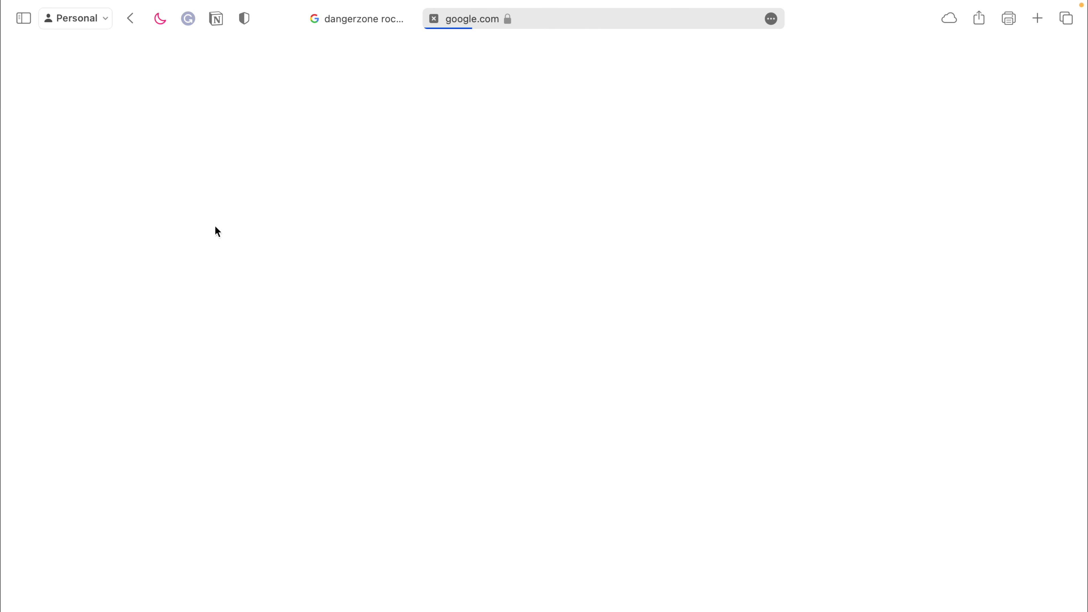
{"action": "left_click", "coordinate": [511, 421]}
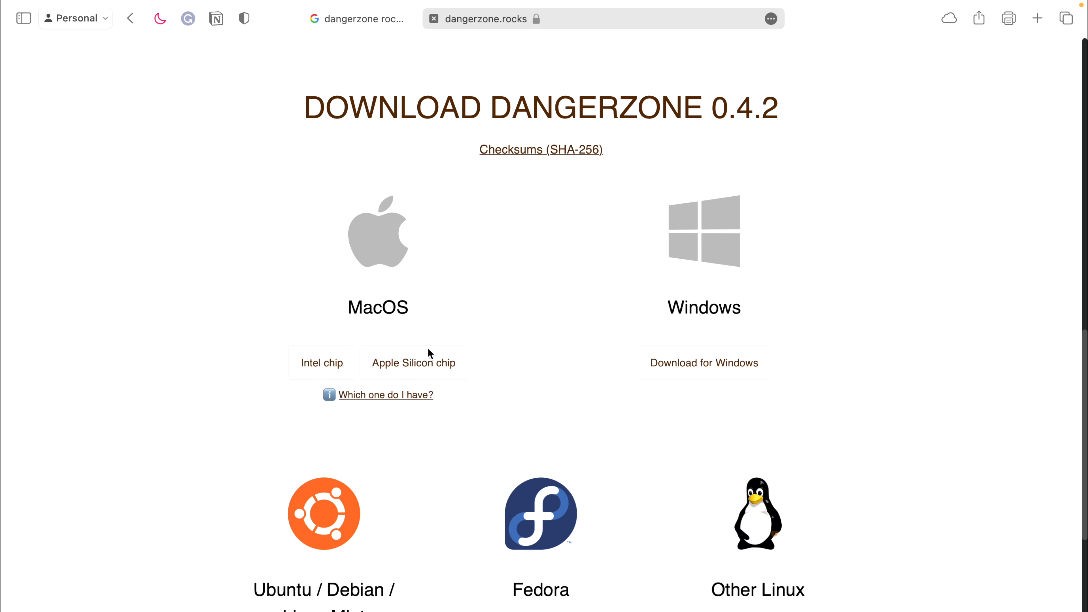
{"action": "scroll", "coordinate": [473, 389], "scroll_direction": "down", "scroll_amount": 3}
{"action": "scroll", "coordinate": [519, 405], "scroll_direction": "up", "scroll_amount": 3}
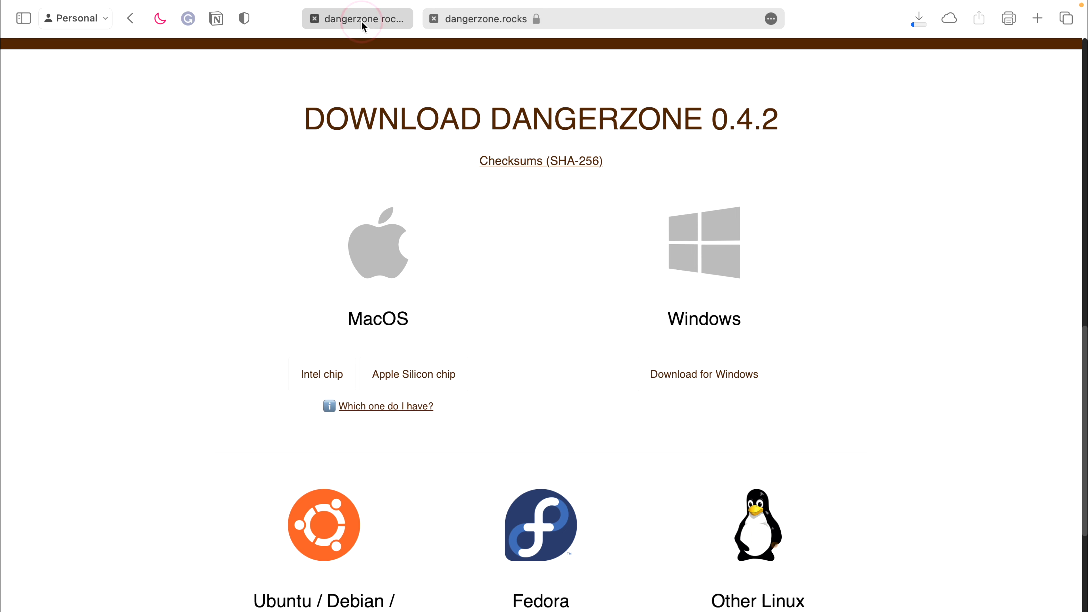
Step: Search Google for 'docker' and download Docker for Mac (Apple Chip), then check both downloads
{"action": "left_click", "coordinate": [364, 26]}
{"action": "triple_click", "coordinate": [262, 76]}
{"action": "type", "text": "docker"}
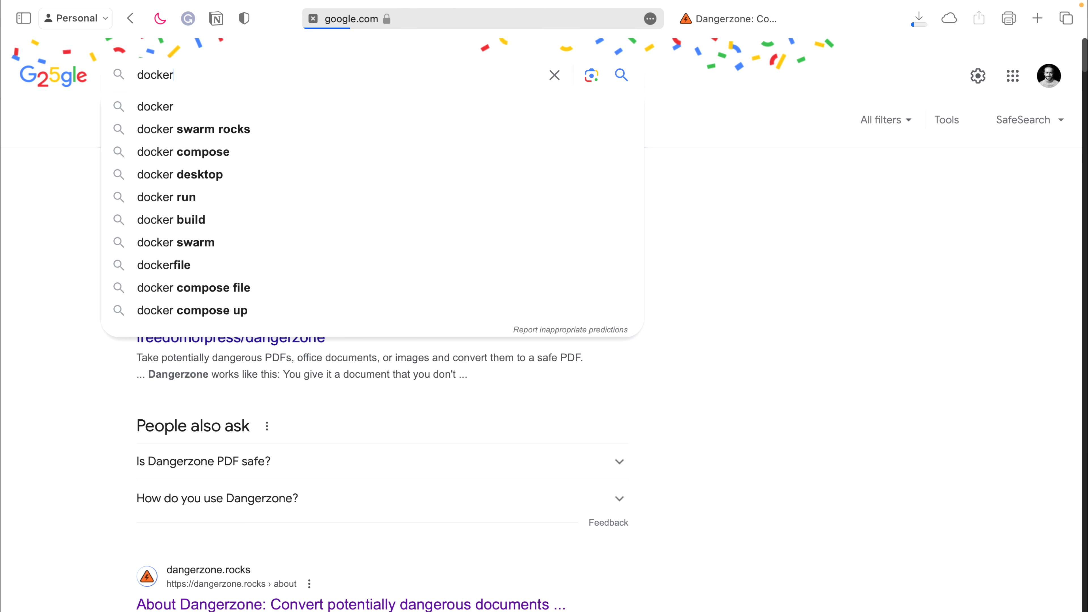
{"action": "key", "text": "Return"}
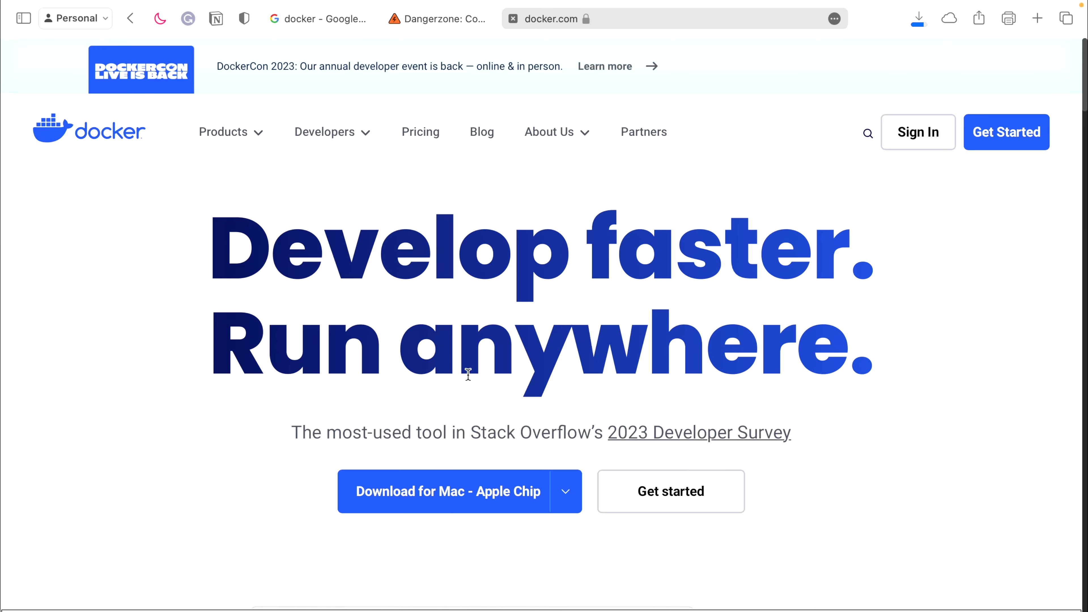
{"action": "left_click", "coordinate": [500, 496]}
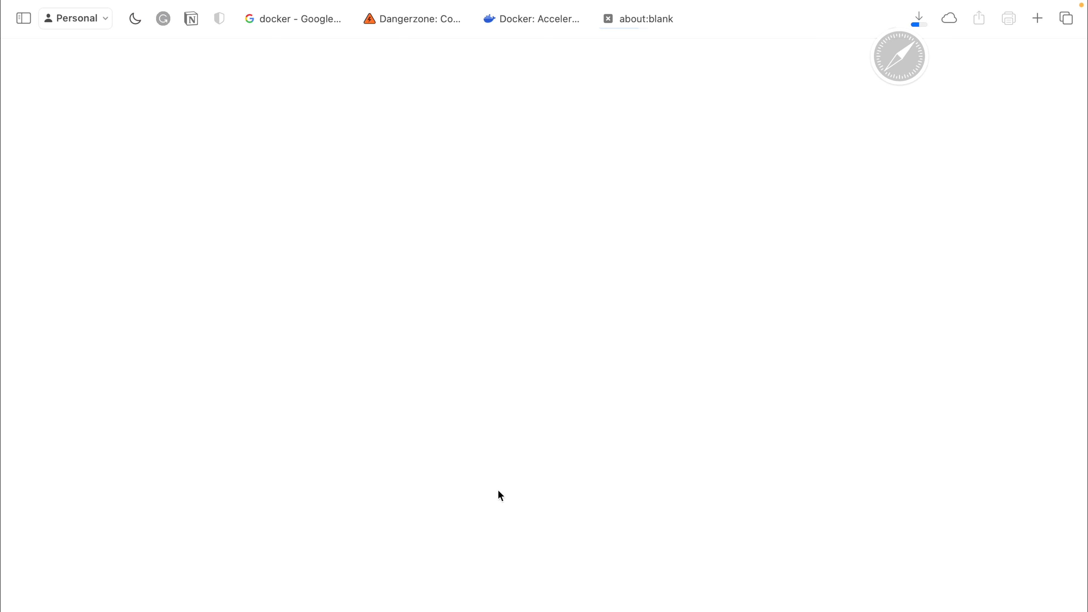
{"action": "left_click", "coordinate": [918, 15]}
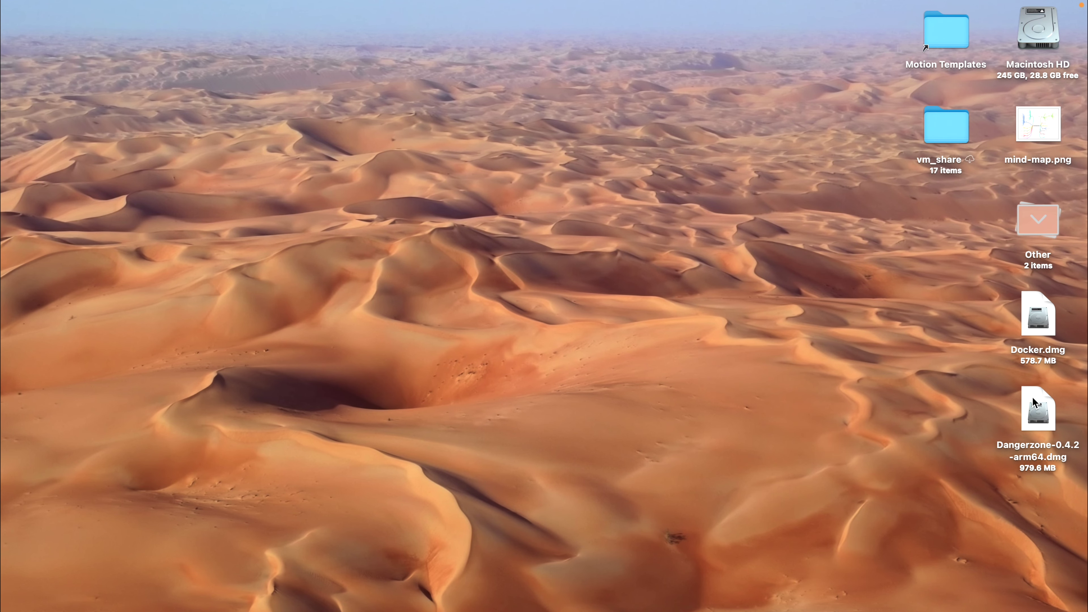
Step: Install Docker.app and Dangerzone.app into Applications from their disk images
{"action": "left_click", "coordinate": [1042, 309]}
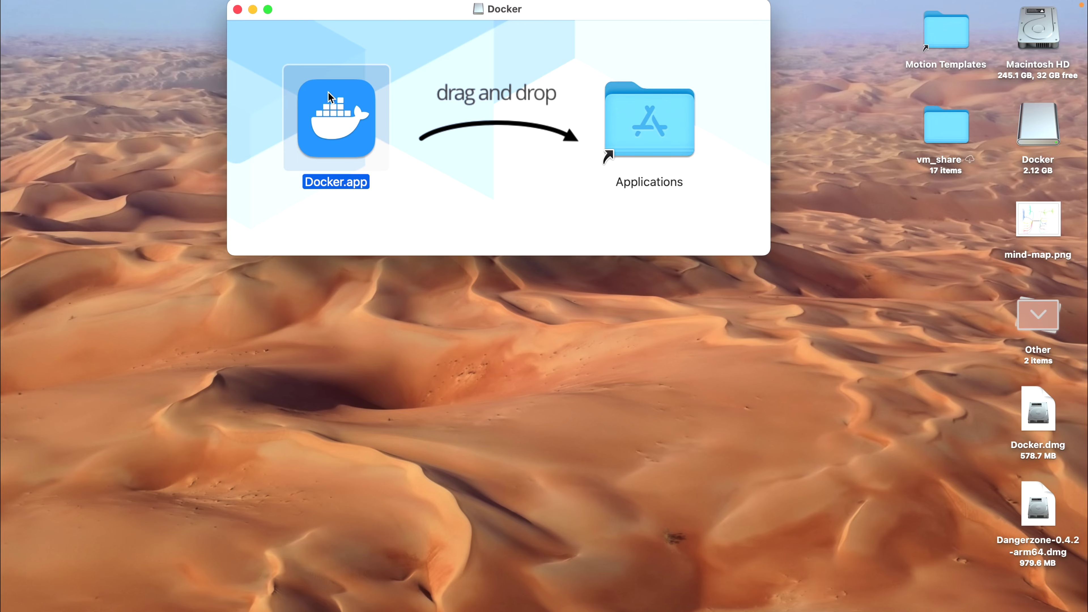
{"action": "left_click_drag", "start_coordinate": [346, 96], "coordinate": [622, 90]}
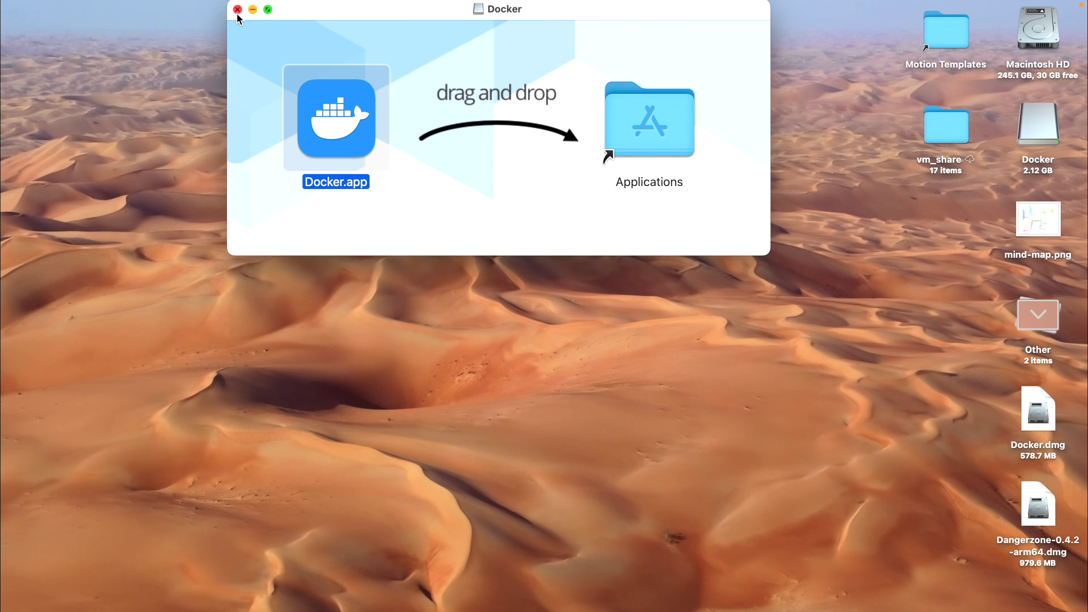
{"action": "left_click", "coordinate": [254, 13]}
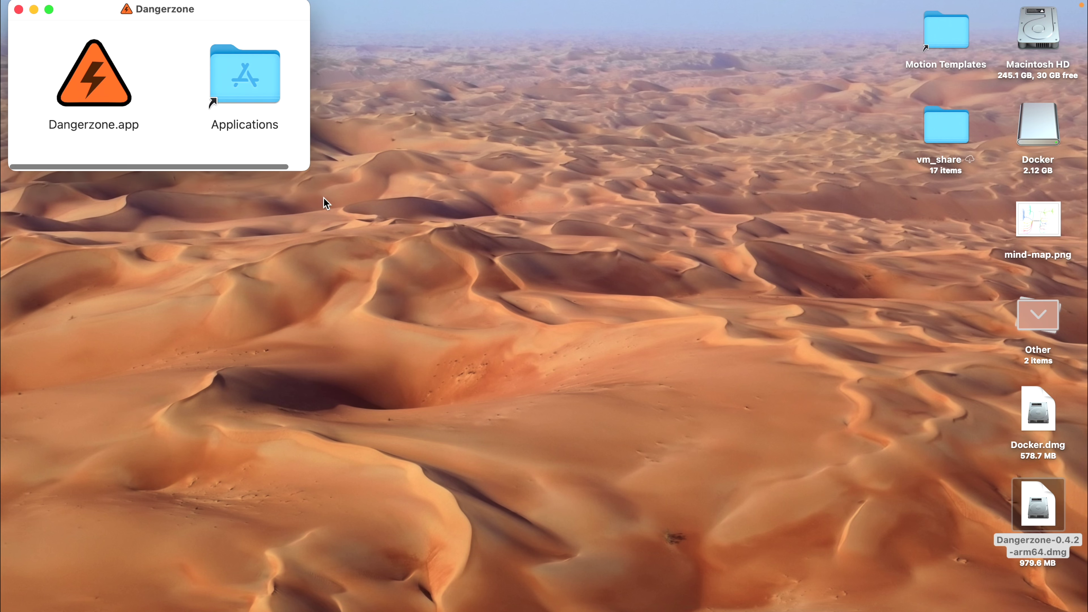
{"action": "left_click_drag", "start_coordinate": [103, 18], "coordinate": [404, 155]}
{"action": "left_click_drag", "start_coordinate": [398, 221], "coordinate": [551, 213]}
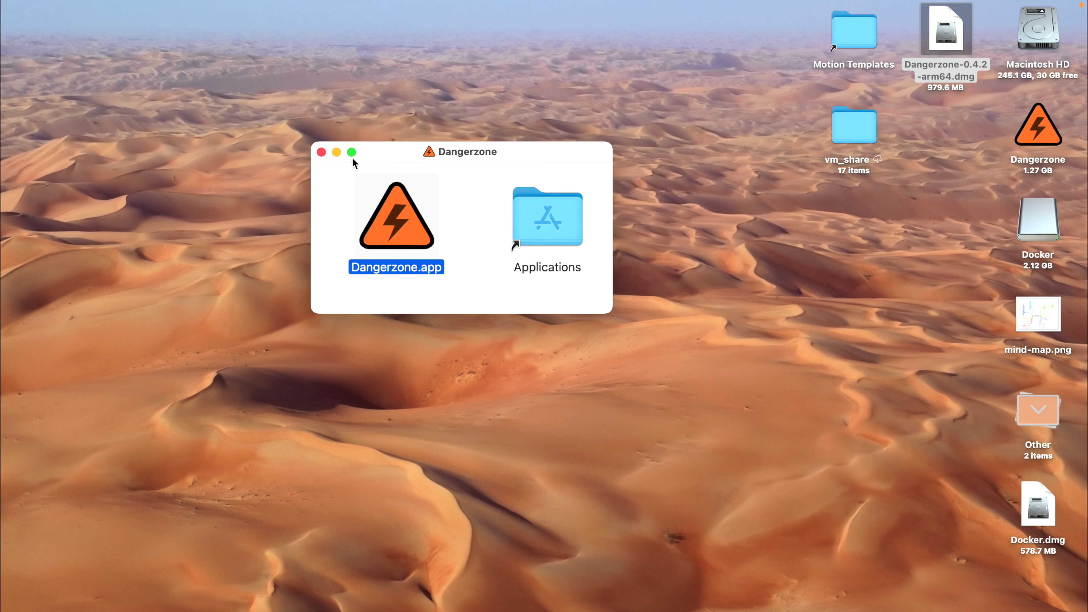
{"action": "left_click", "coordinate": [321, 152]}
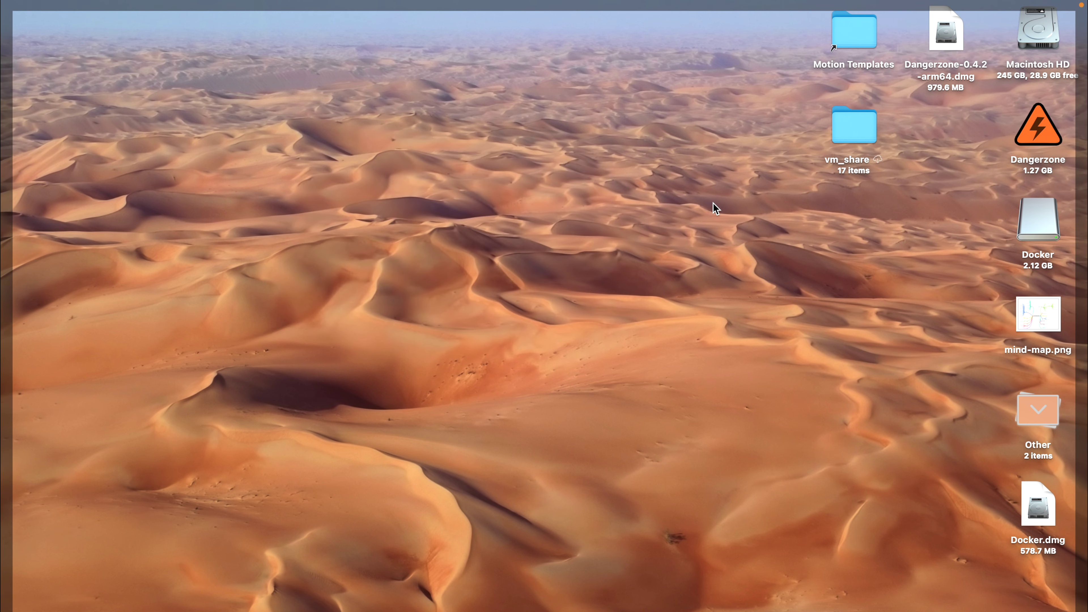
Step: Eject the Docker and Dangerzone volumes and trash the leftover installer files
{"action": "right_click", "coordinate": [1038, 226]}
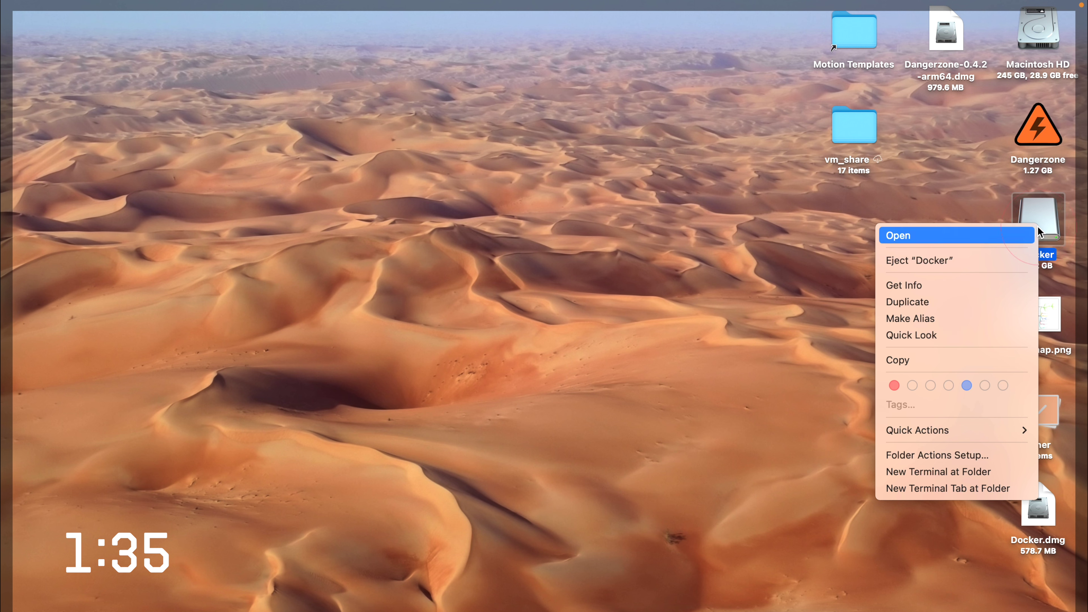
{"action": "left_click", "coordinate": [1010, 259]}
{"action": "right_click", "coordinate": [1041, 135]}
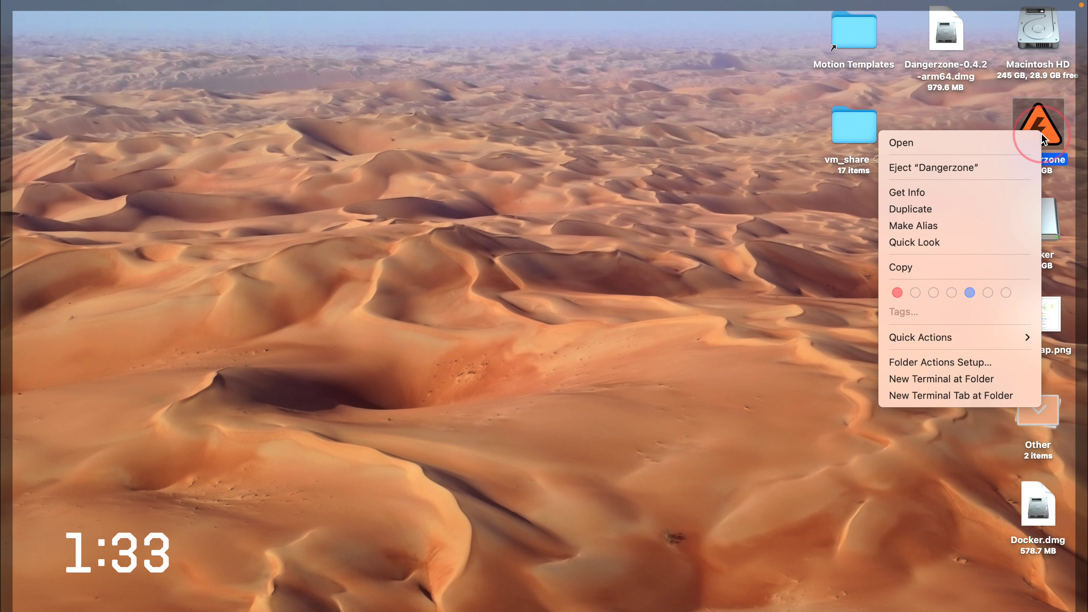
{"action": "left_click", "coordinate": [1014, 167]}
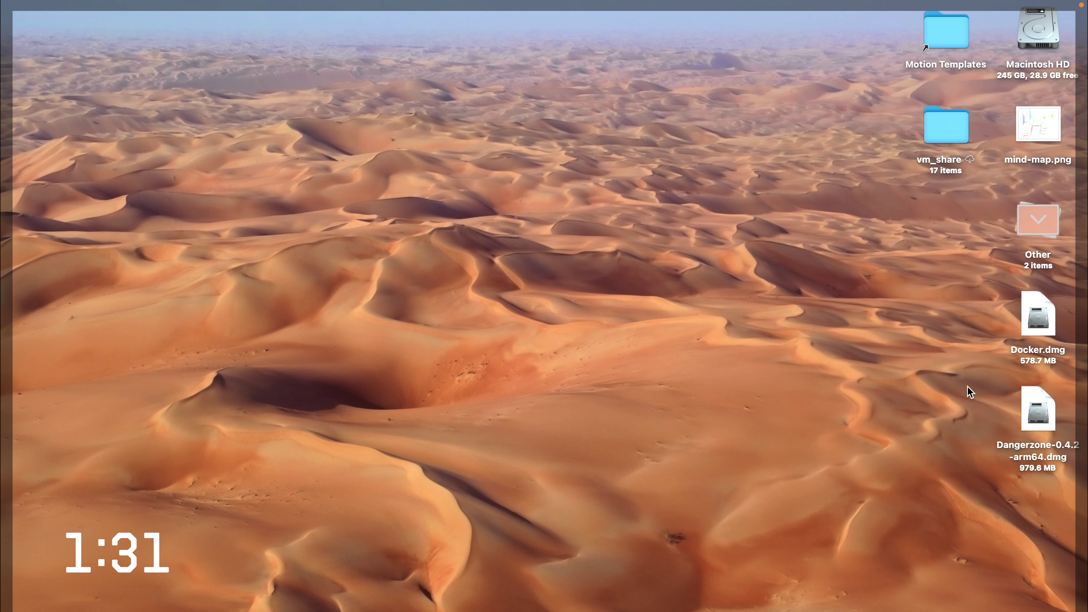
{"action": "left_click_drag", "start_coordinate": [967, 329], "coordinate": [1041, 393]}
{"action": "key", "text": "super+BackSpace"}
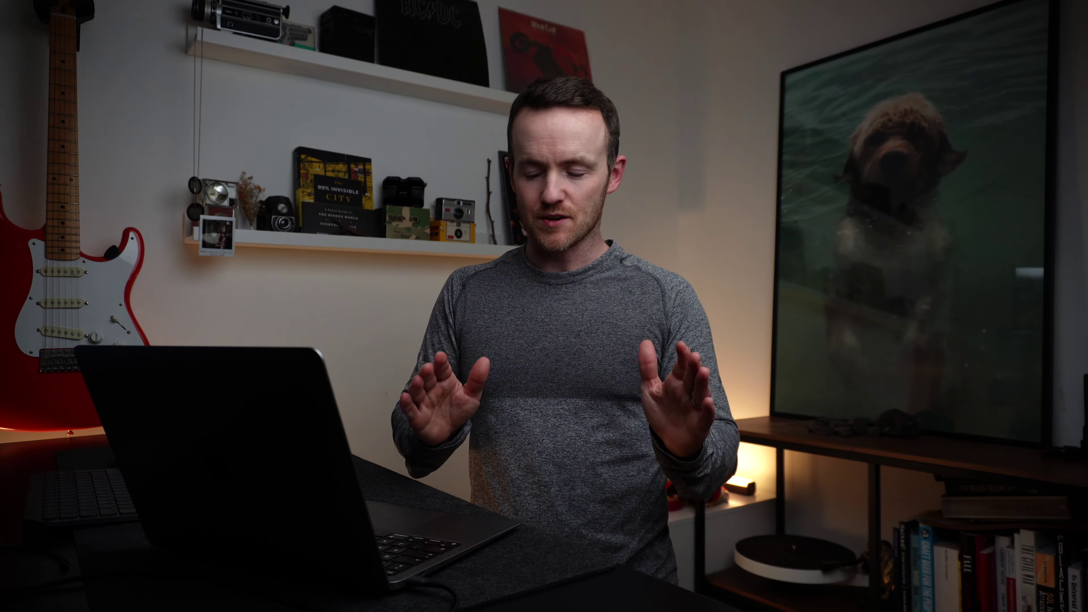
Step: Launch Dangerzone from Spotlight by searching 'dan'
{"action": "key", "text": "super+space"}
{"action": "type", "text": "dan"}
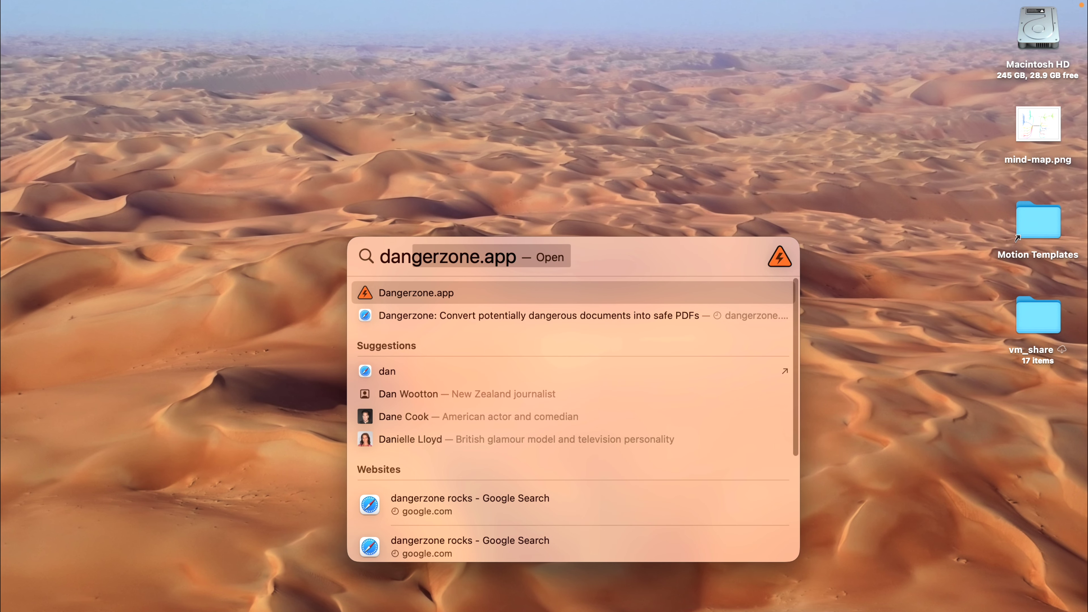
{"action": "key", "text": "Return"}
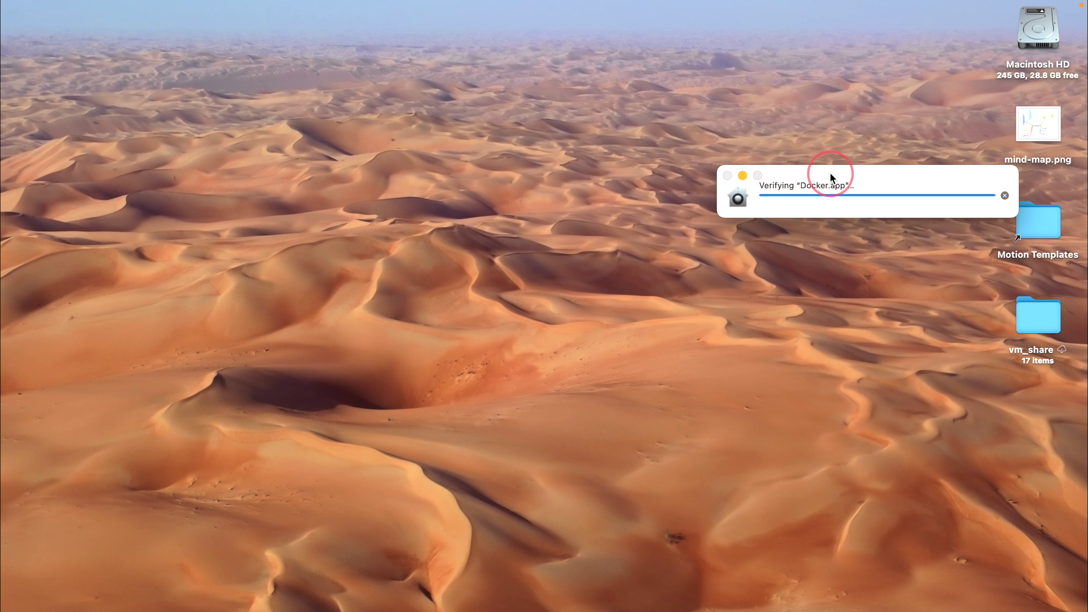
Step: Decline Dangerzone update notifications, run Docker Desktop in the background, and recheck Docker
{"action": "left_click_drag", "start_coordinate": [830, 174], "coordinate": [525, 213]}
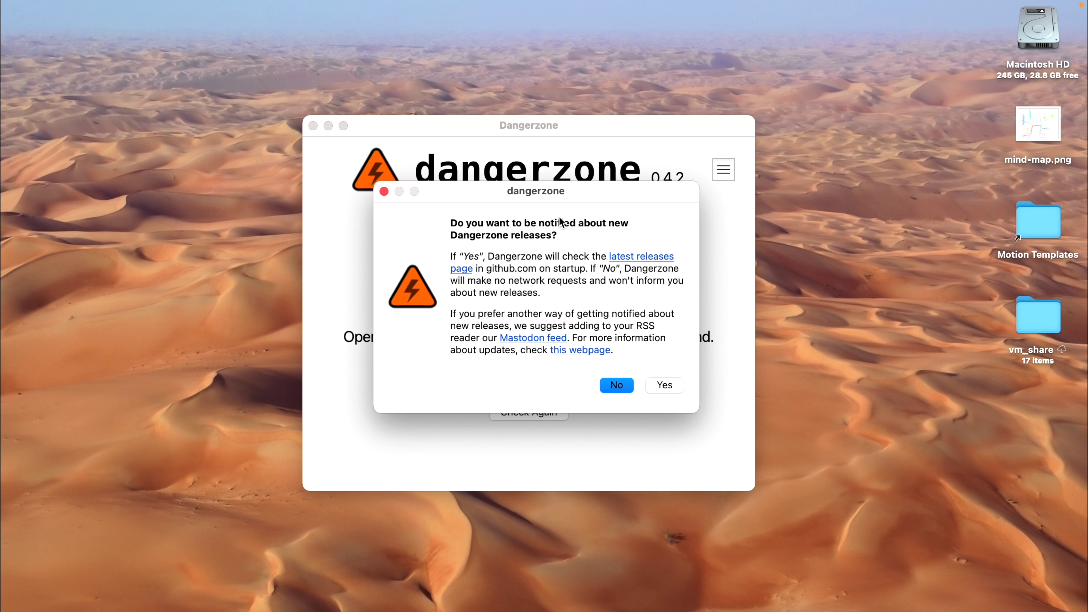
{"action": "left_click", "coordinate": [616, 385]}
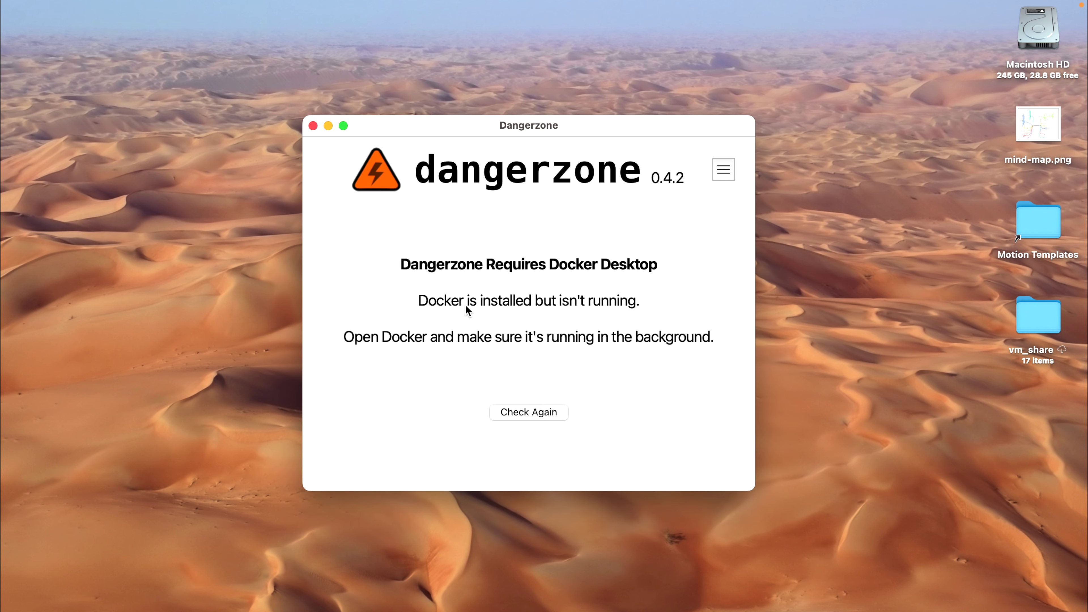
{"action": "key", "text": "super+space"}
{"action": "type", "text": "docker"}
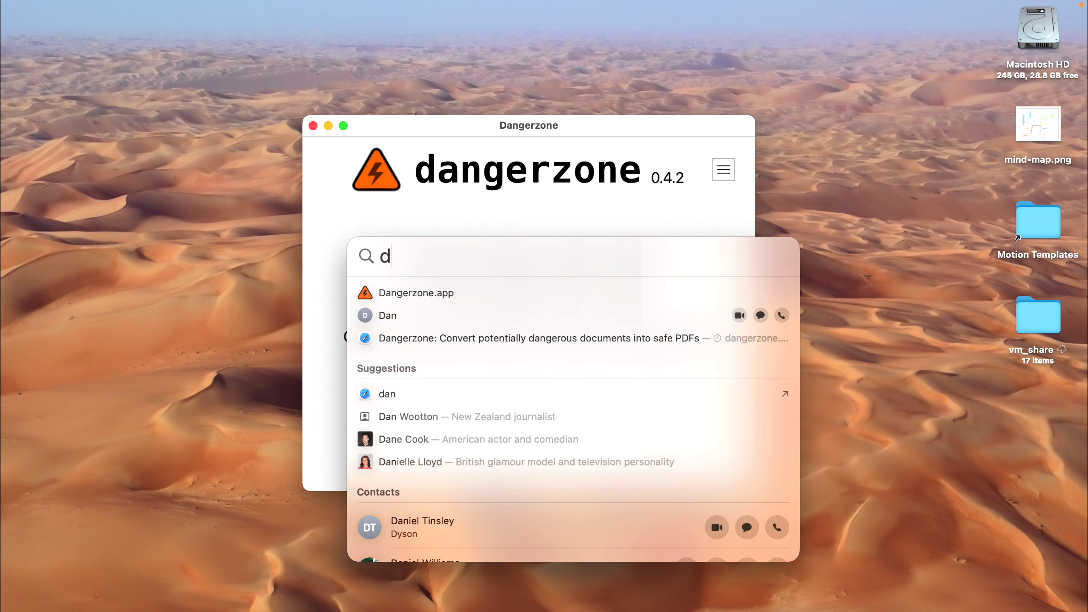
{"action": "key", "text": "Return"}
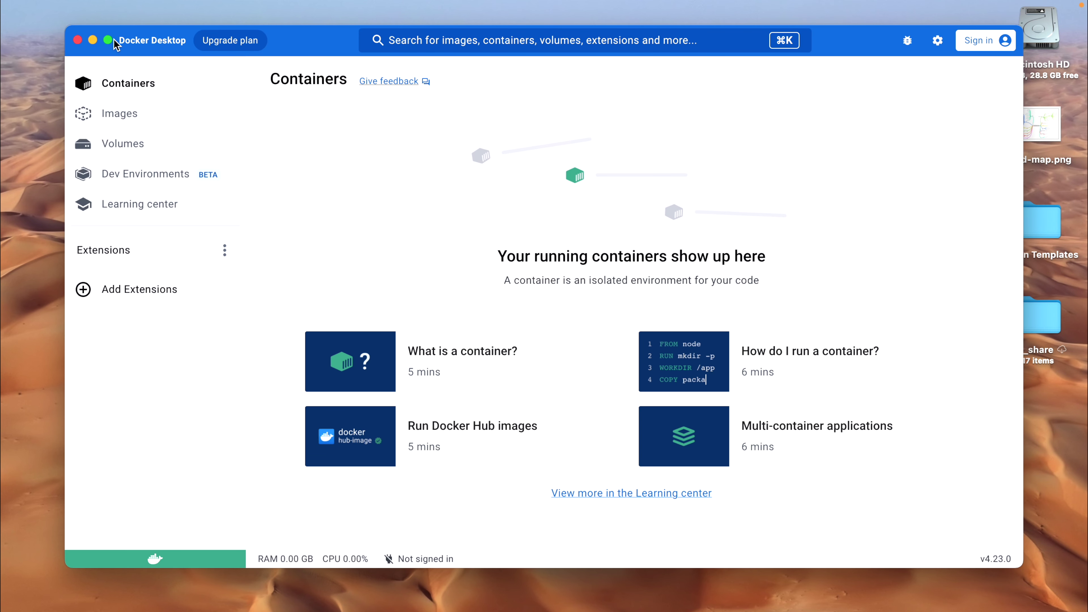
{"action": "left_click", "coordinate": [78, 40]}
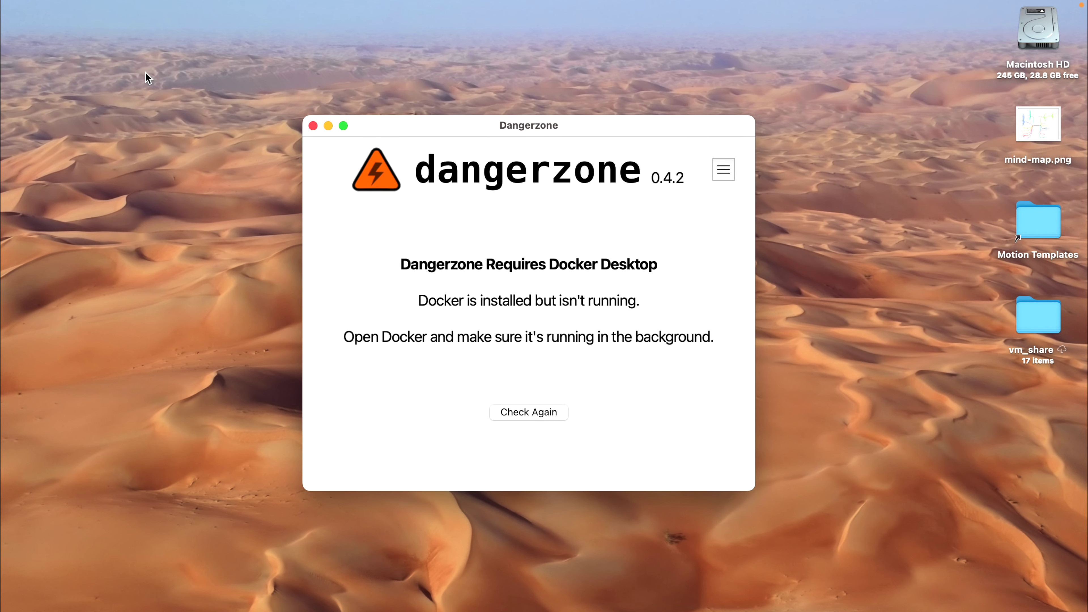
{"action": "left_click", "coordinate": [508, 411]}
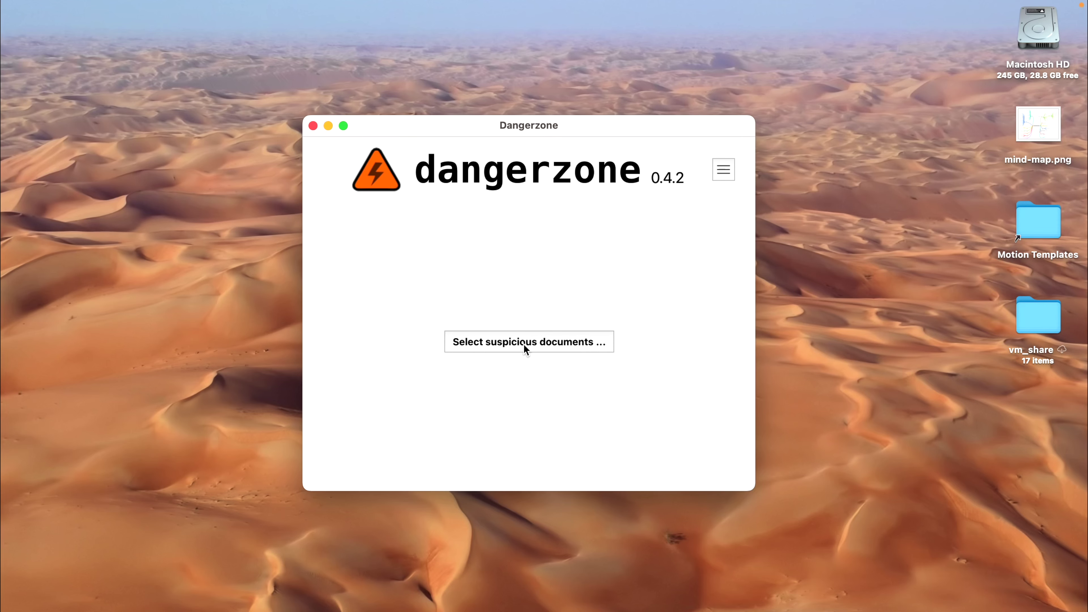
Step: Open the Select suspicious documents file picker in Dangerzone
{"action": "left_click", "coordinate": [526, 343]}
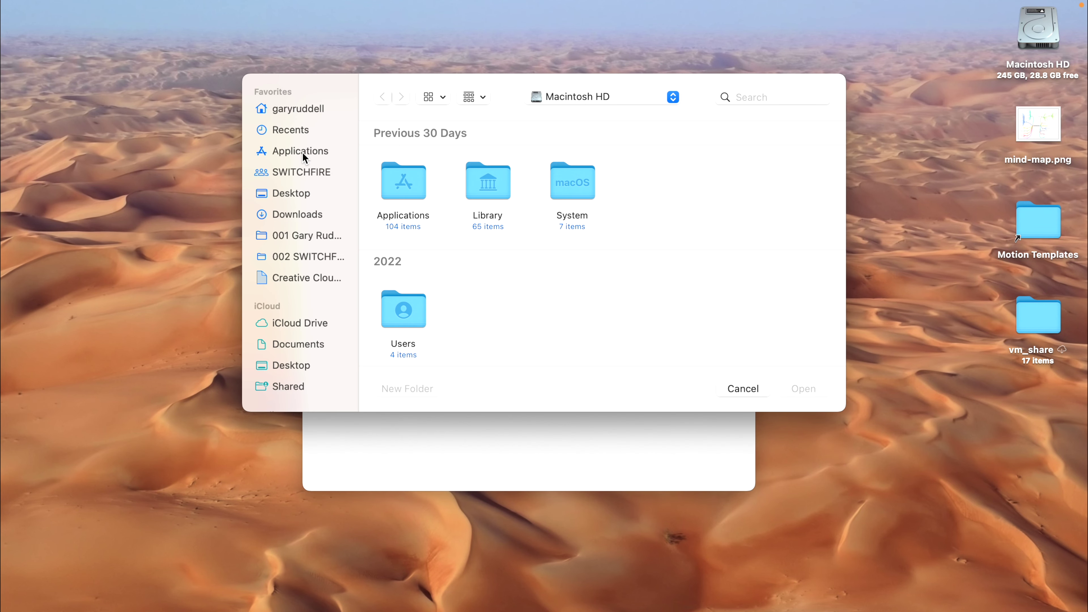
Step: Choose mind-map.png from the Desktop as the document to convert
{"action": "left_click", "coordinate": [293, 196]}
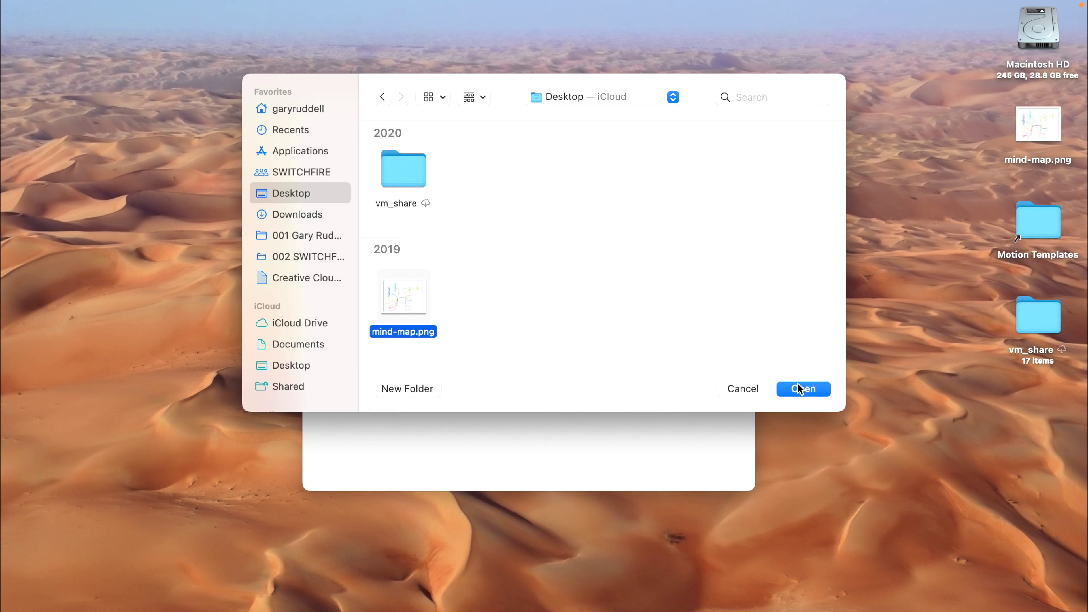
{"action": "left_click", "coordinate": [800, 389]}
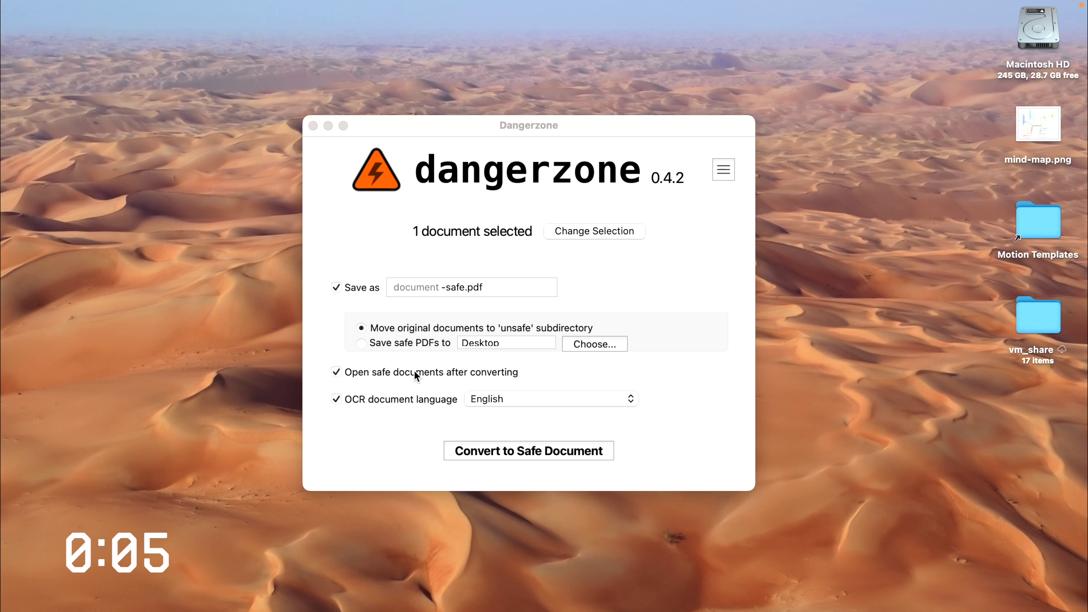
Step: Convert mind-map.png to a safe PDF
{"action": "left_click", "coordinate": [530, 455]}
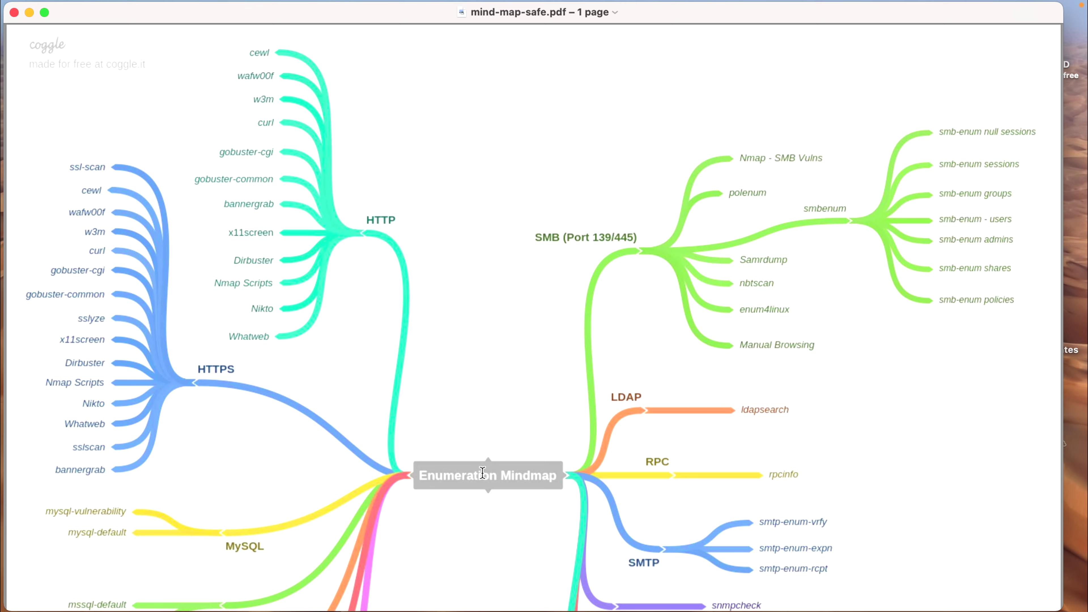
Step: Open the desktop 'unsafe' folder and Quick Look the original mind-map.png inside it
{"action": "scroll", "coordinate": [523, 422], "scroll_direction": "down", "scroll_amount": 5}
{"action": "scroll", "coordinate": [522, 421], "scroll_direction": "up", "scroll_amount": 3}
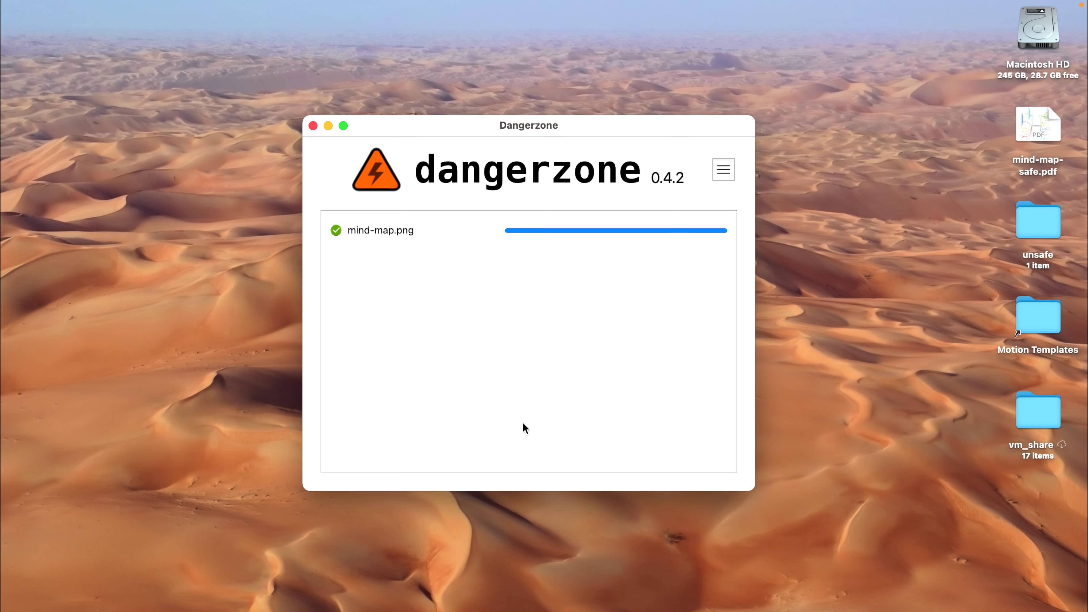
{"action": "double_click", "coordinate": [1037, 227]}
{"action": "left_click", "coordinate": [612, 126]}
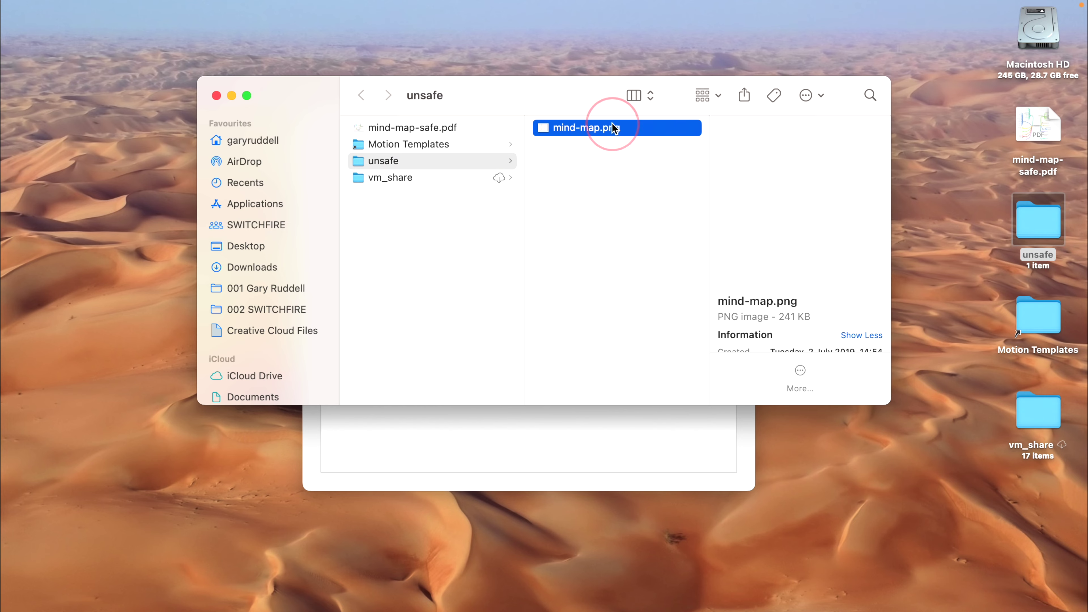
{"action": "key", "text": "space"}
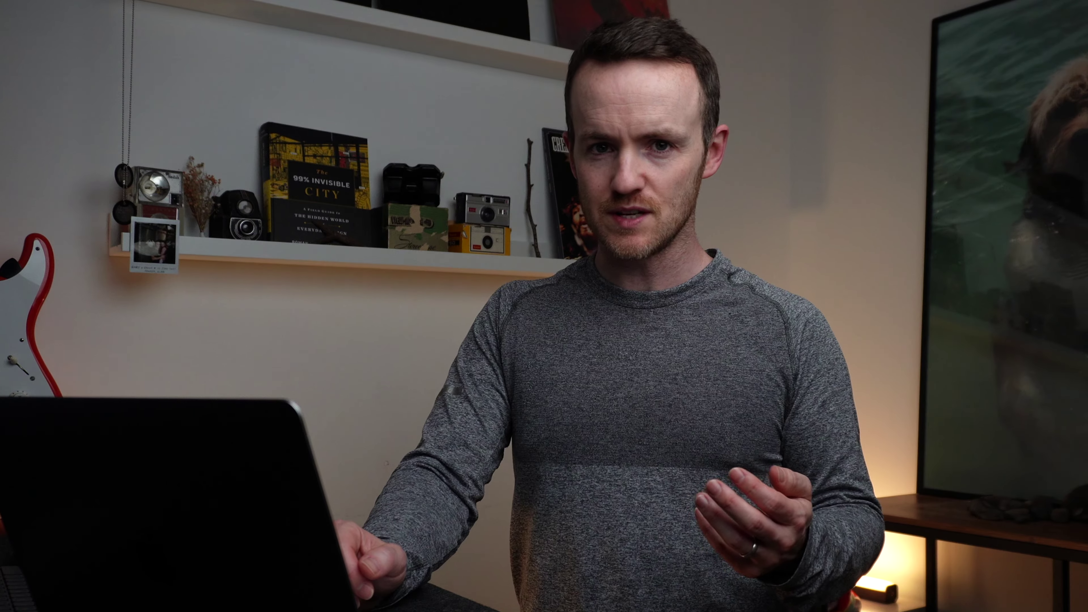